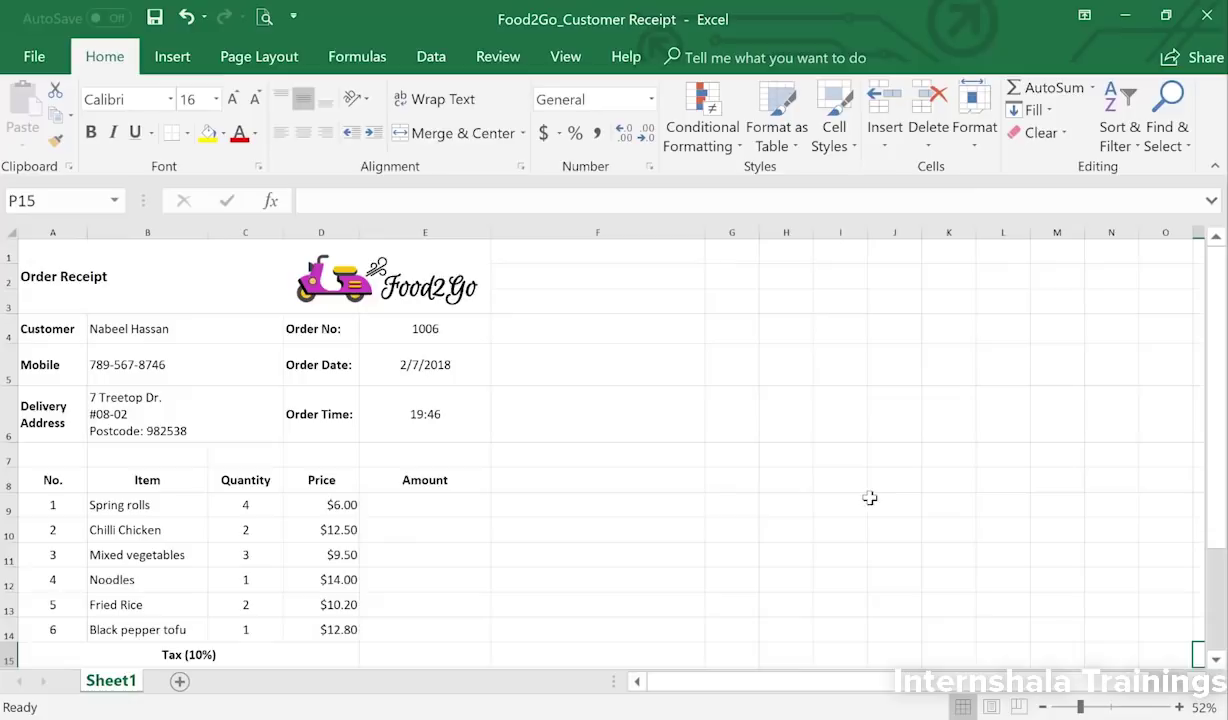
Enter the formula =4*6 in cell E9 as the Spring rolls amount.
left_click(433, 505)
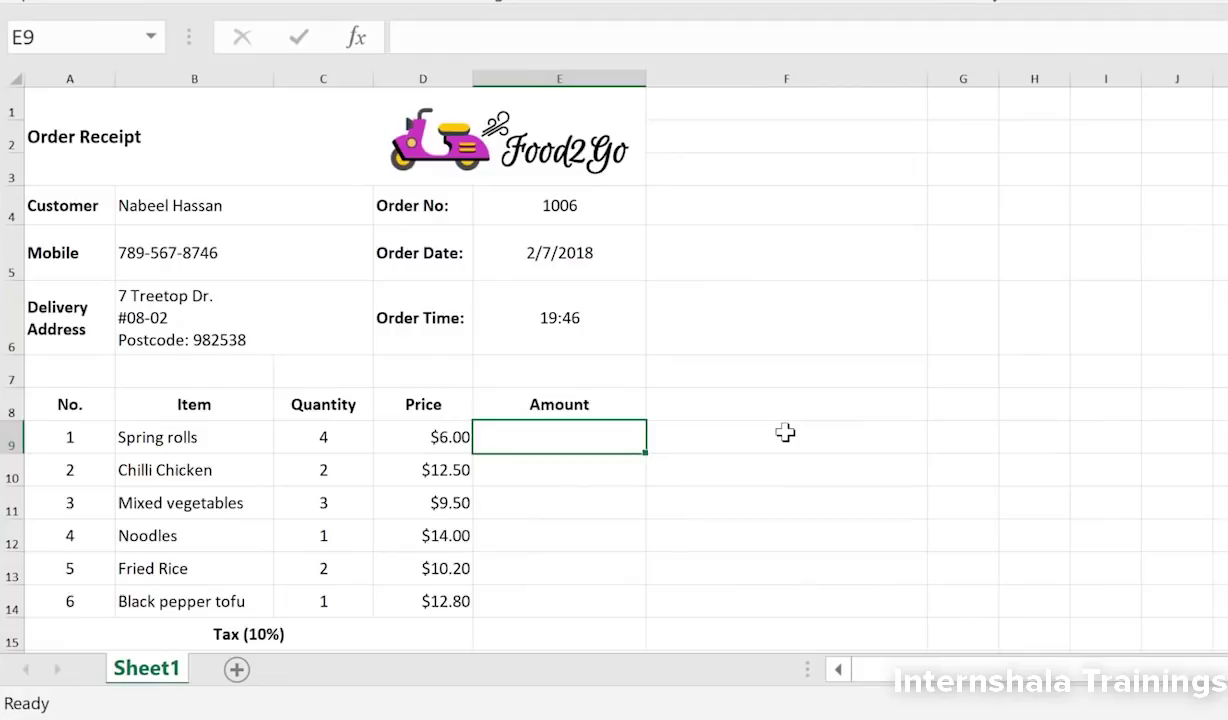
type("=")
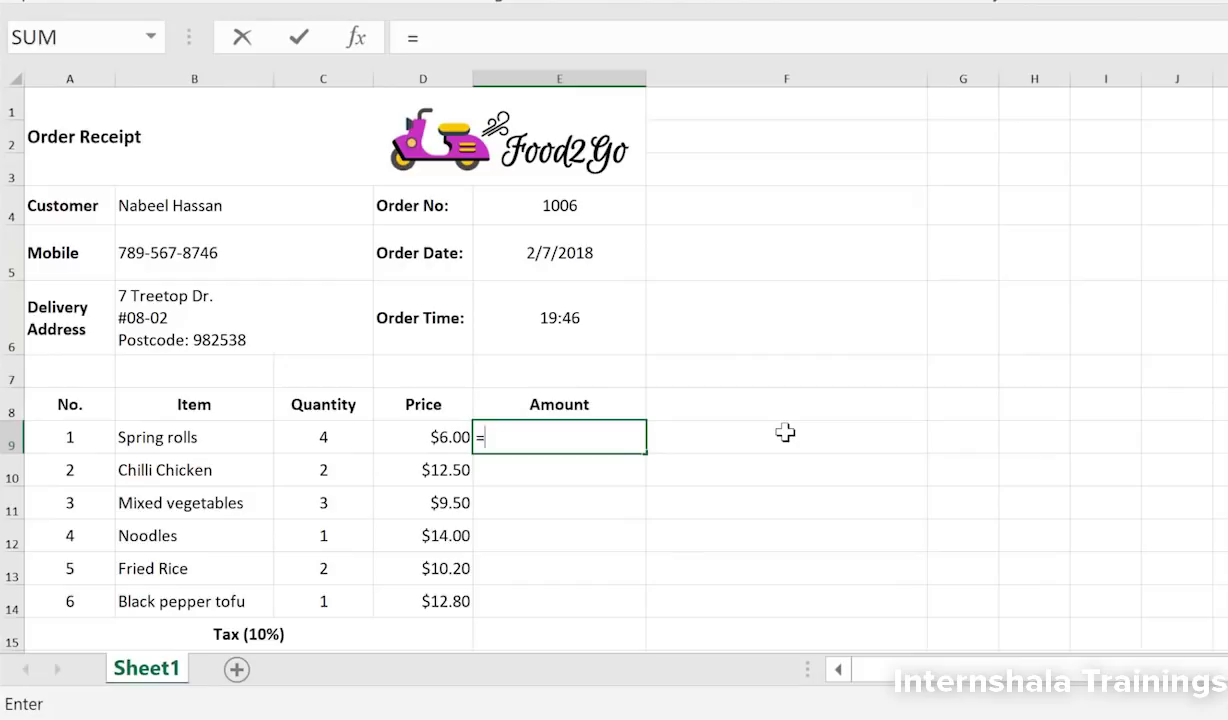
type("4*6")
key("Return")
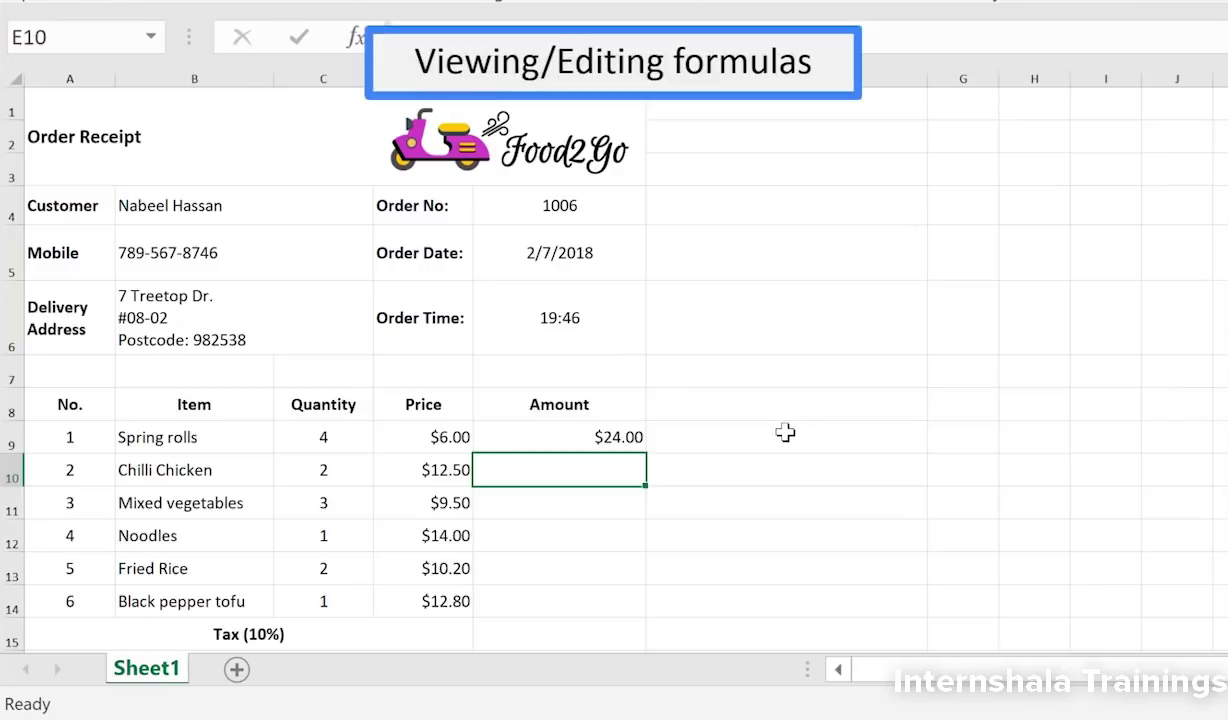
Inspect the formula behind the Spring rolls amount in cell E9, then leave the cell.
left_click(628, 435)
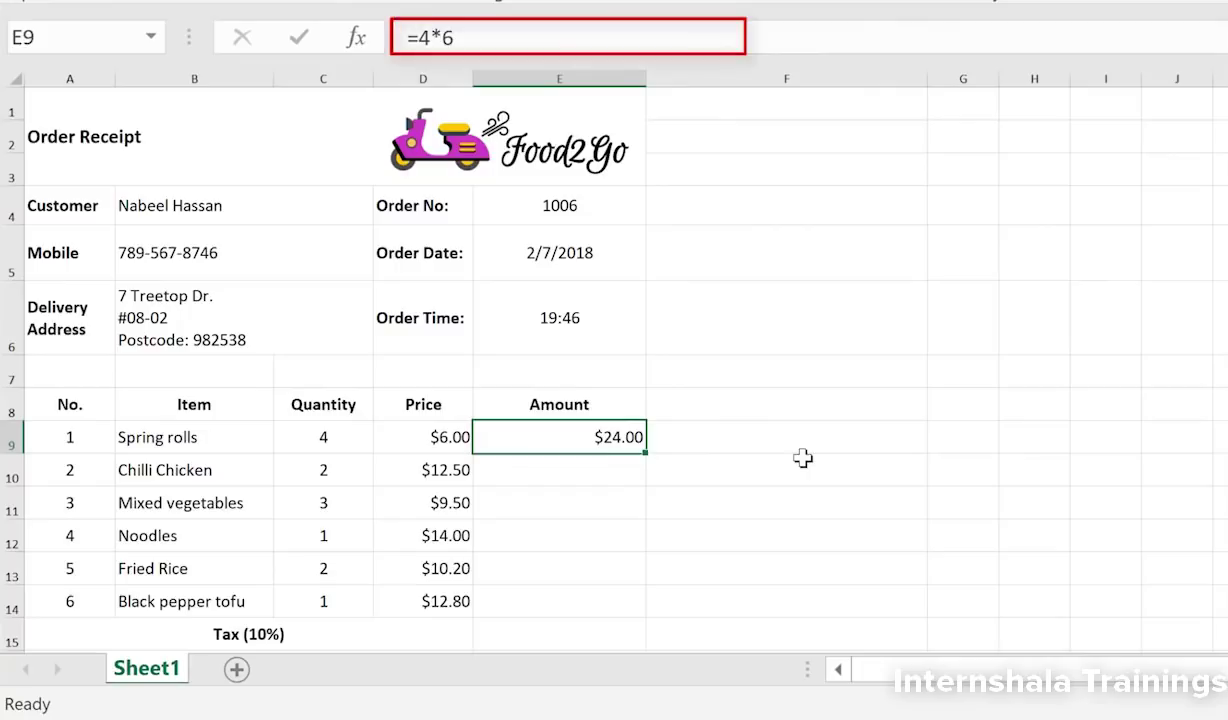
double_click(618, 440)
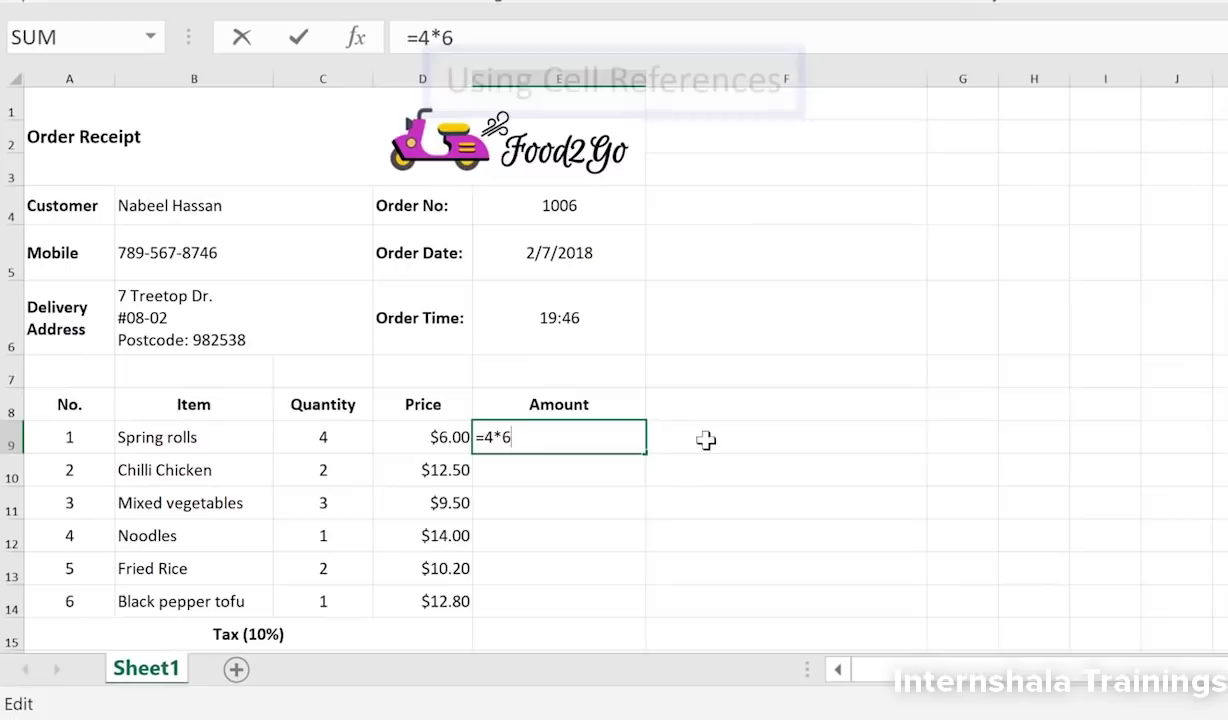
left_click(739, 437)
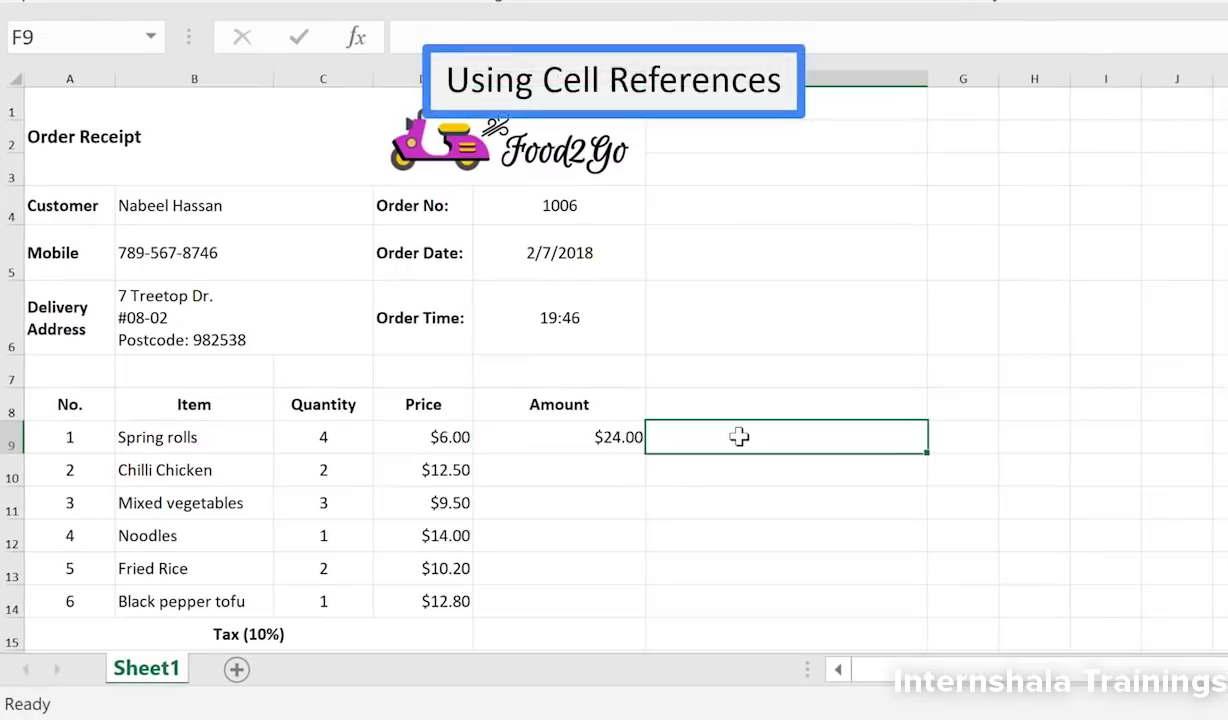
Replace the contents of cell E9 with the cell-reference formula =C9*D9.
left_click(626, 441)
key("BackSpace")
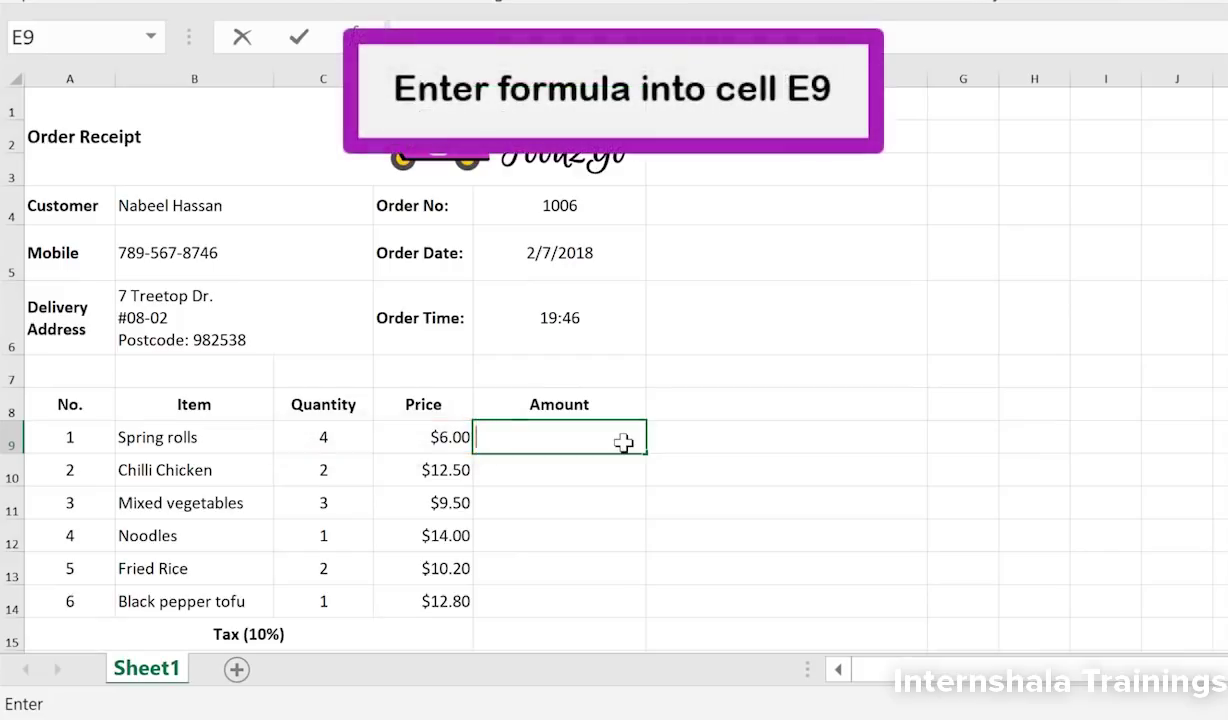
type("=")
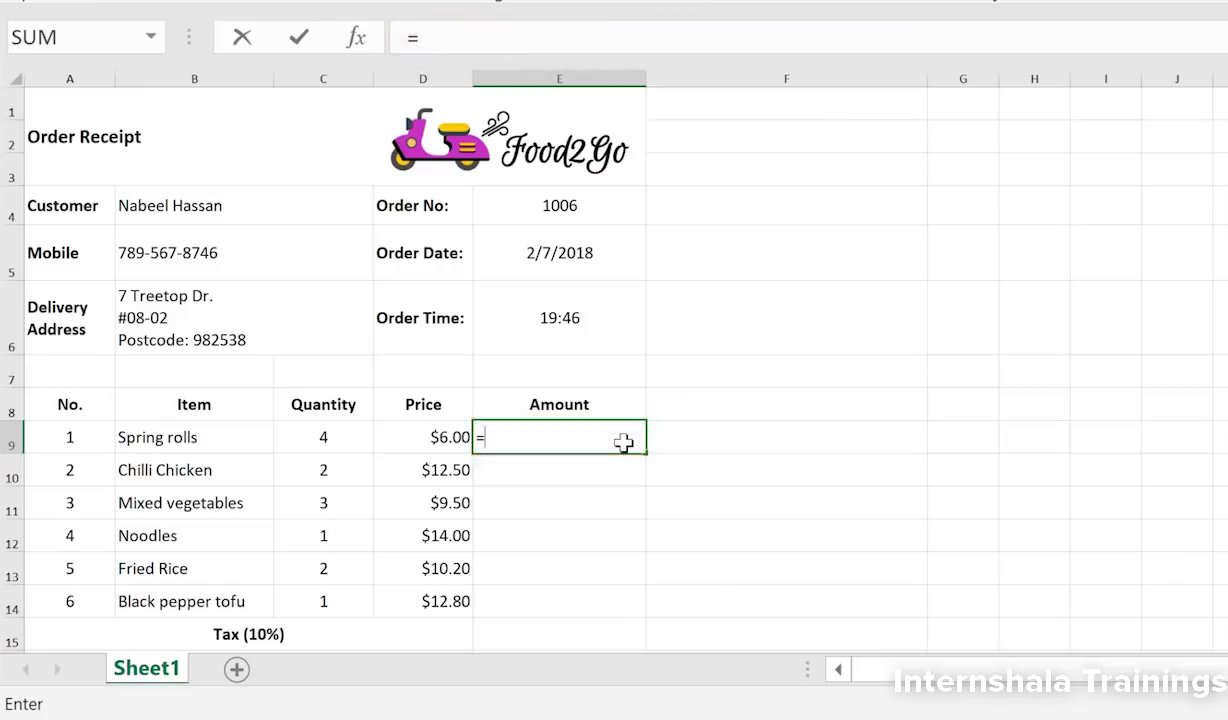
type("C9")
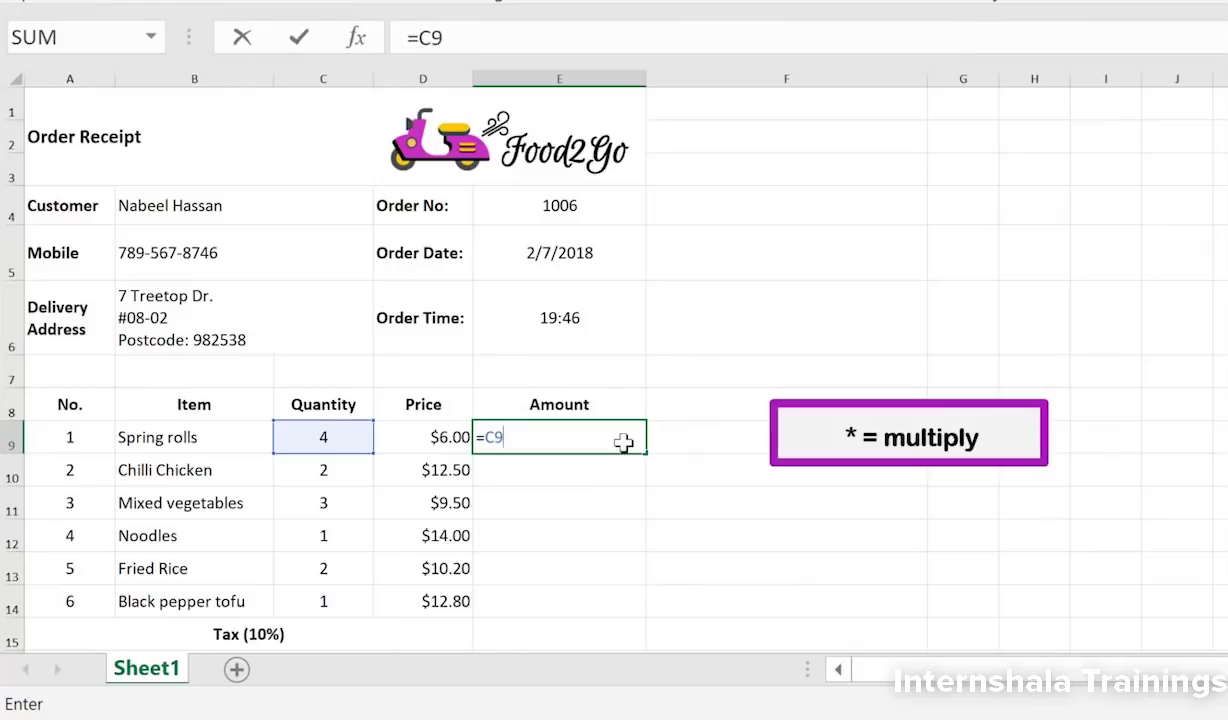
type("*")
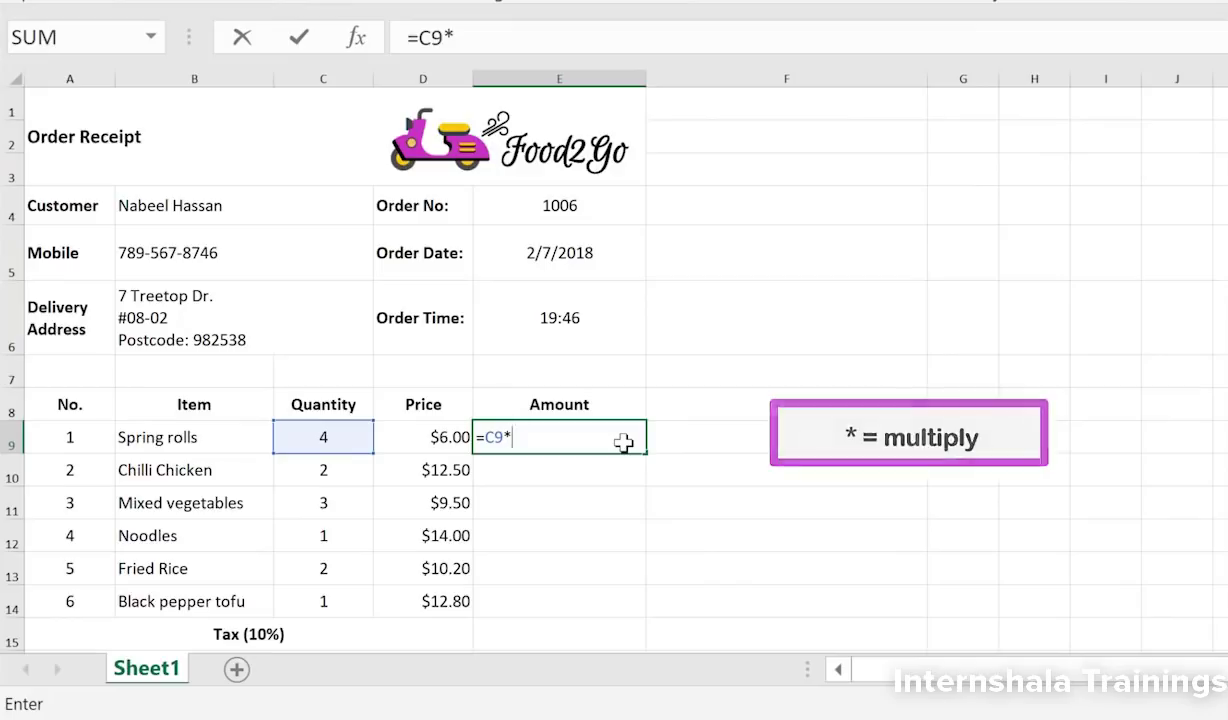
type("D9")
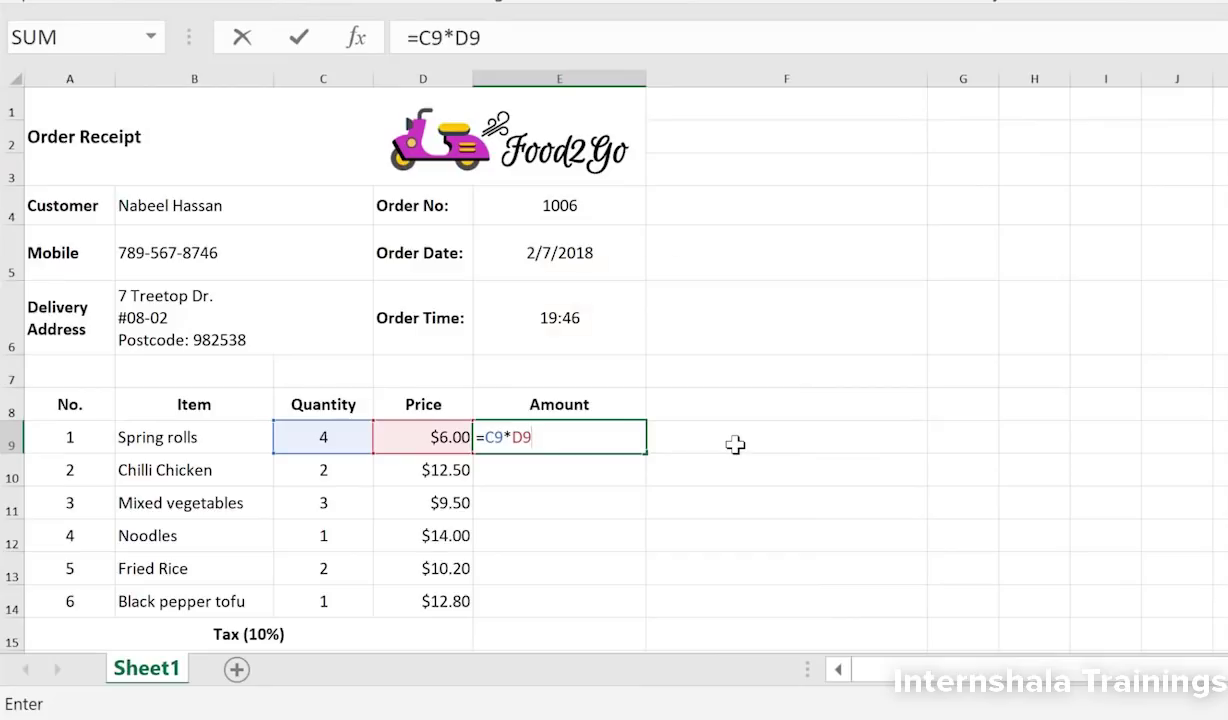
key("Return")
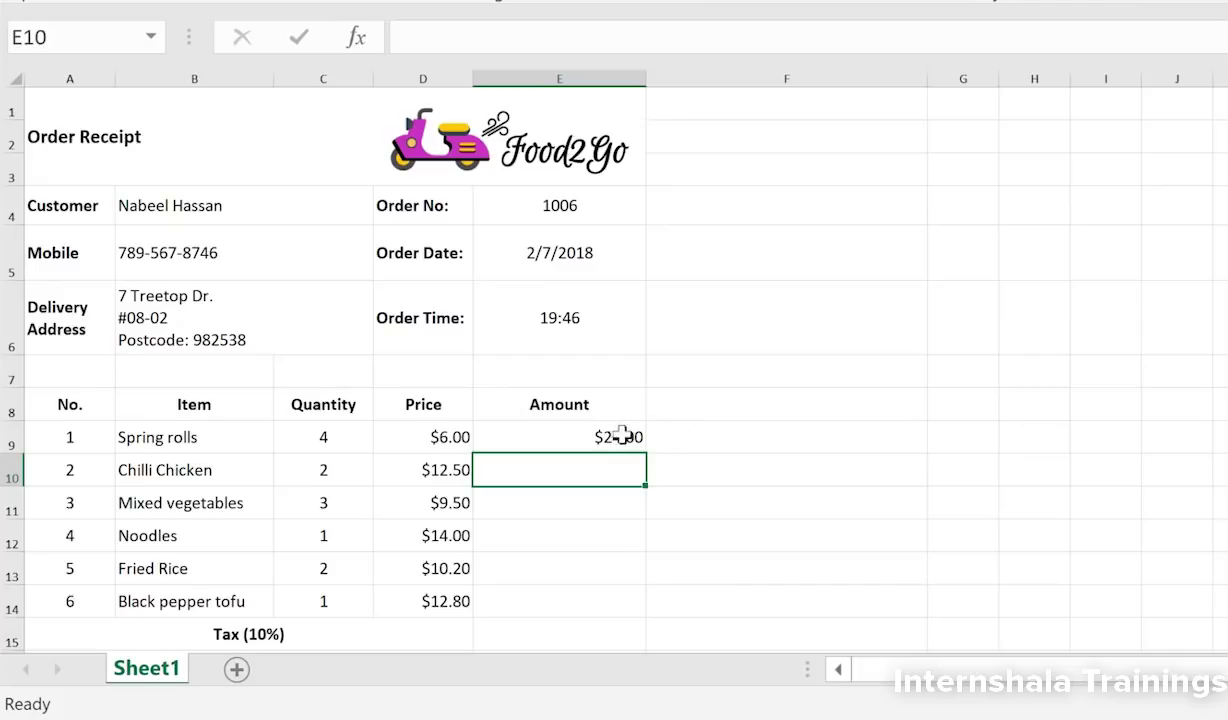
Clear cell E9 and rebuild the formula =C9*D9 by picking the Spring rolls quantity and price cells as references.
left_click(620, 435)
key("BackSpace")
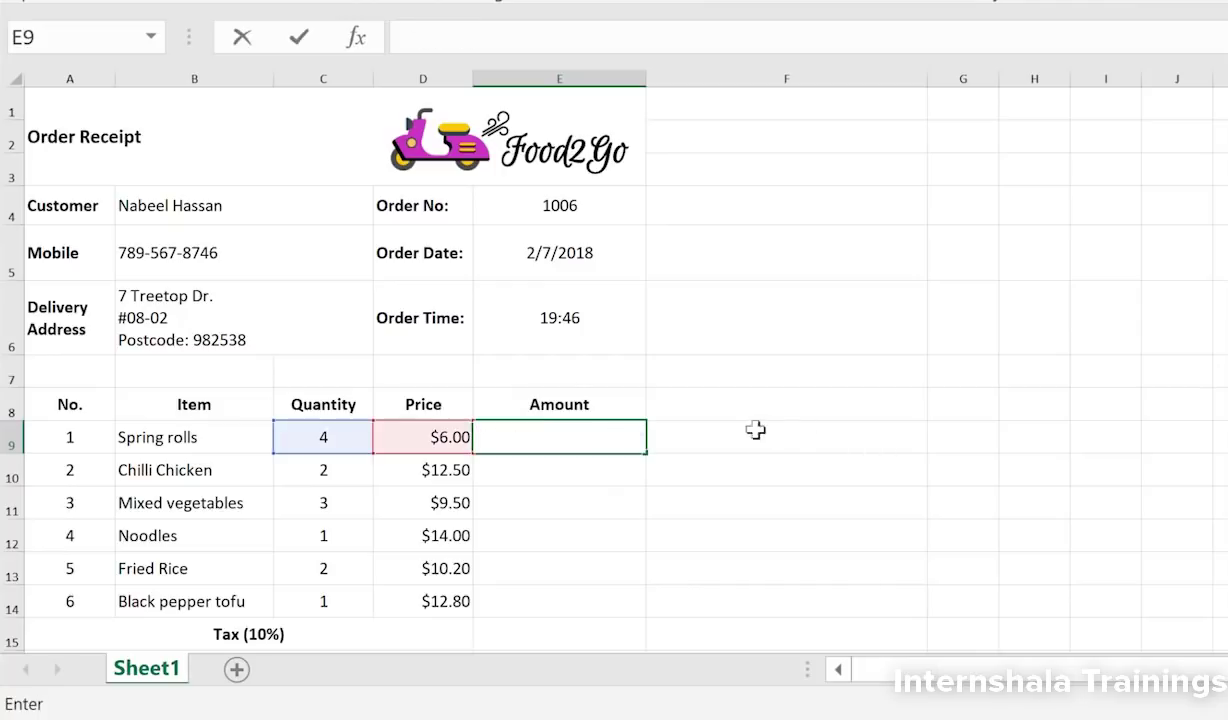
left_click(682, 438)
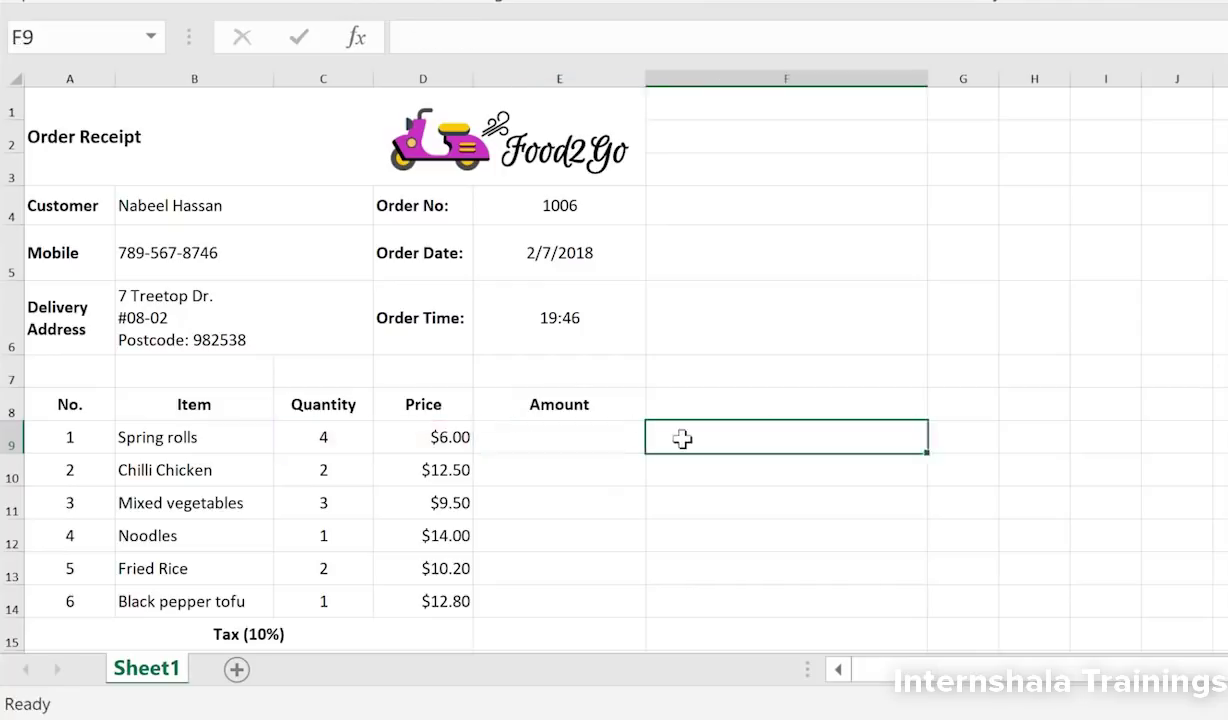
left_click(544, 445)
type("=")
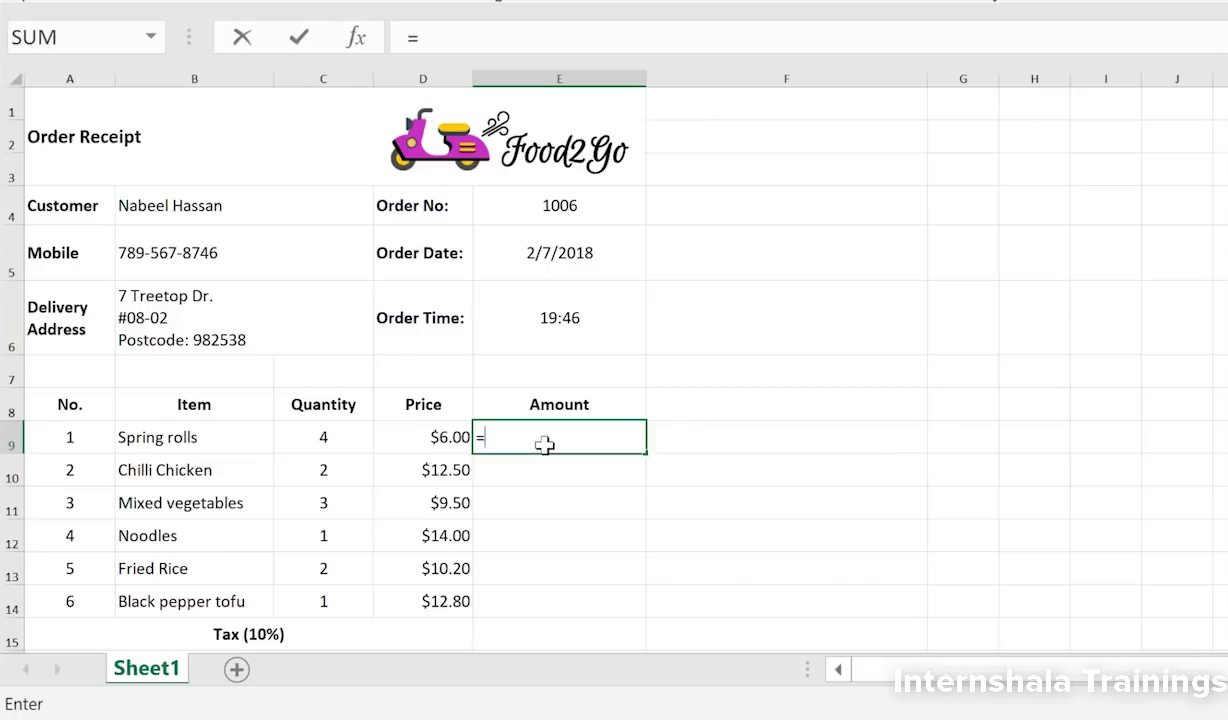
left_click(348, 437)
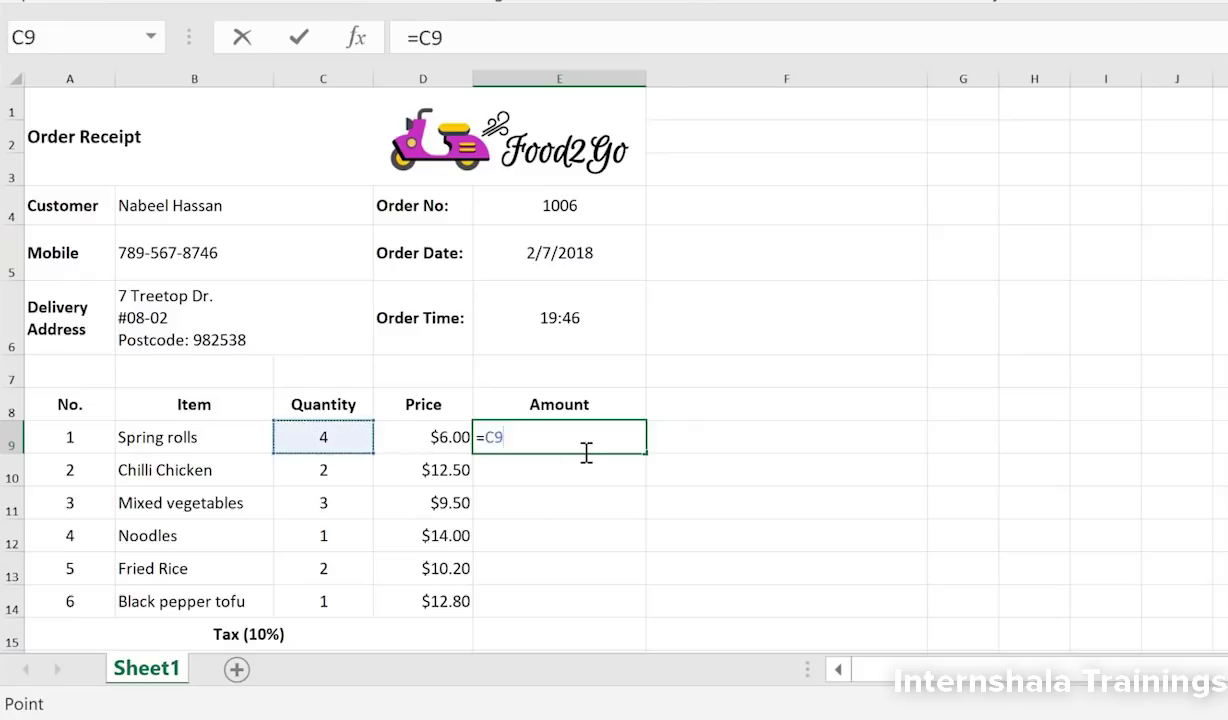
type("*")
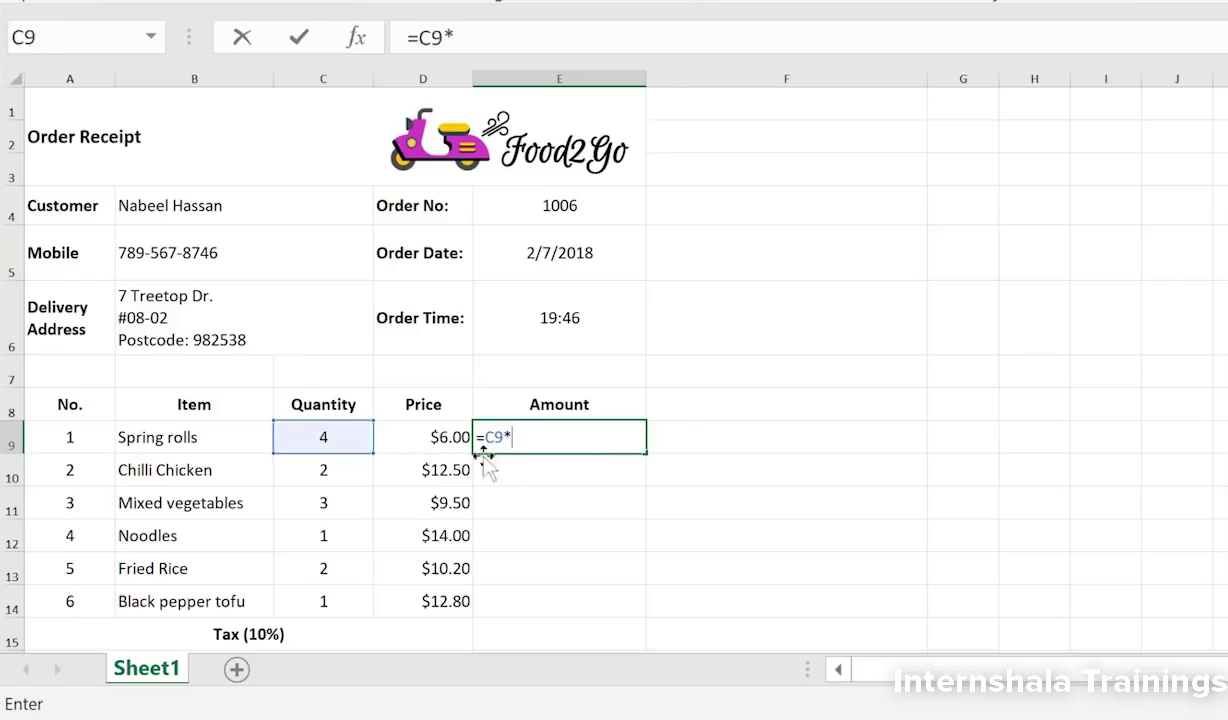
left_click(434, 440)
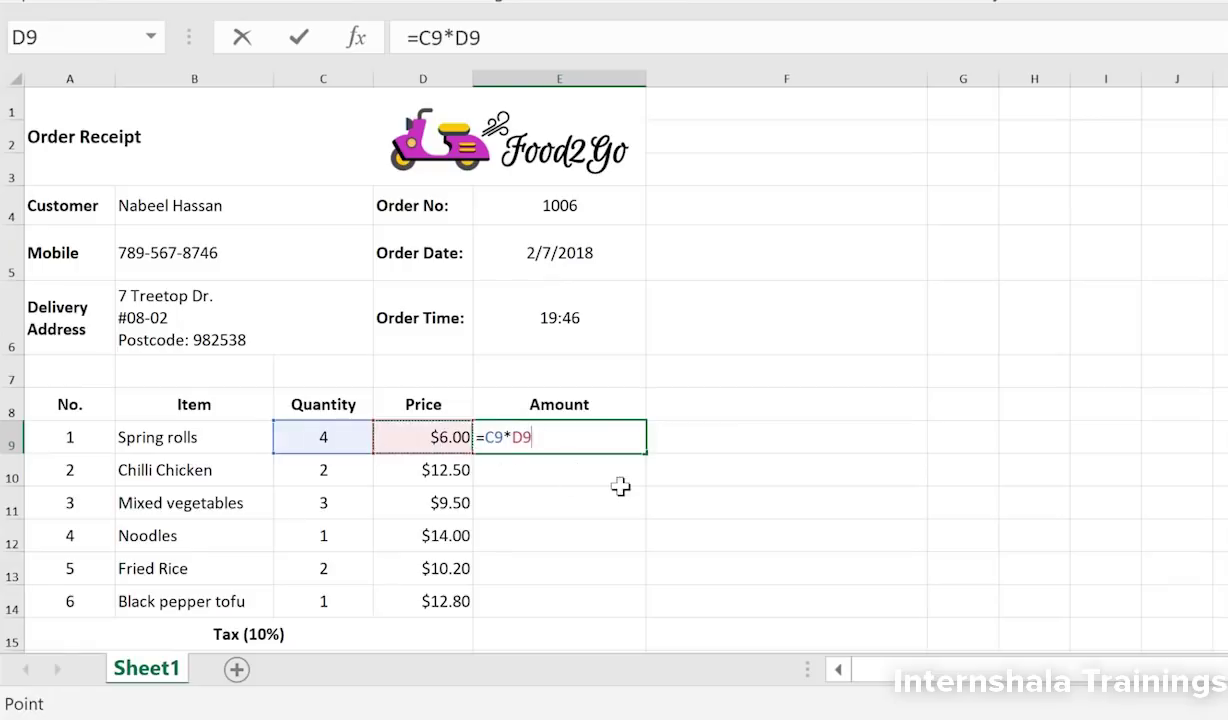
key("Return")
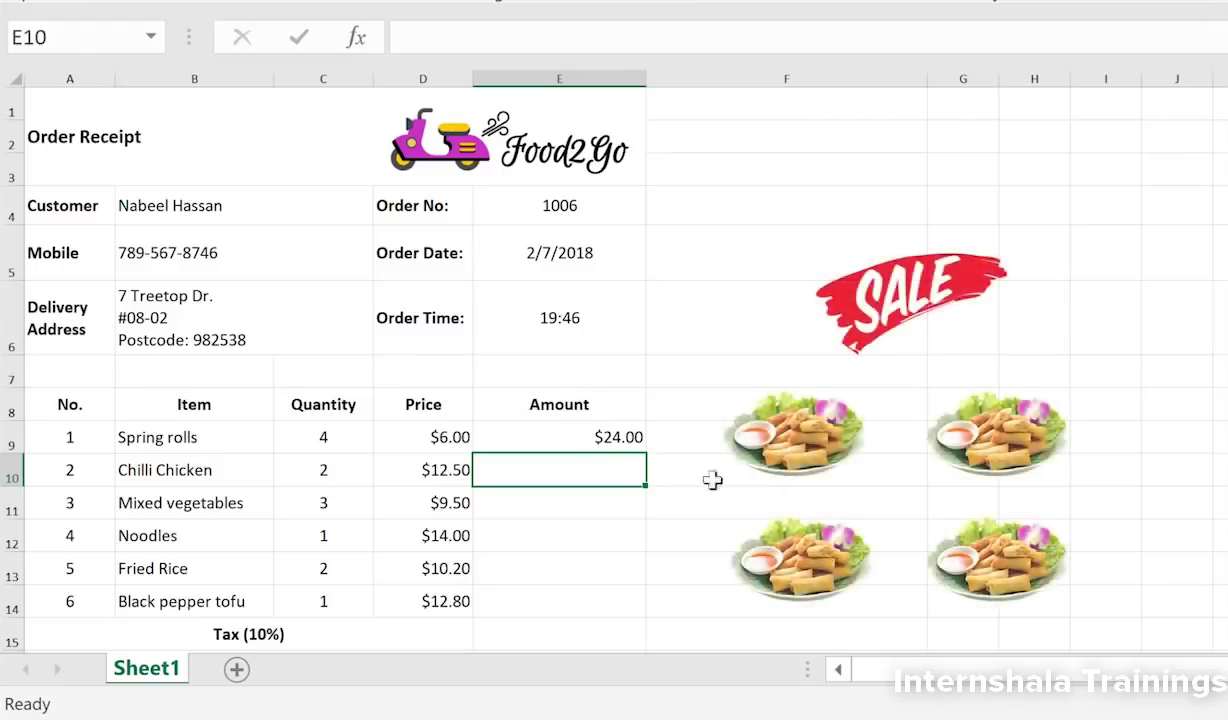
Change the Spring rolls price in cell D9 to 4.
left_click(433, 437)
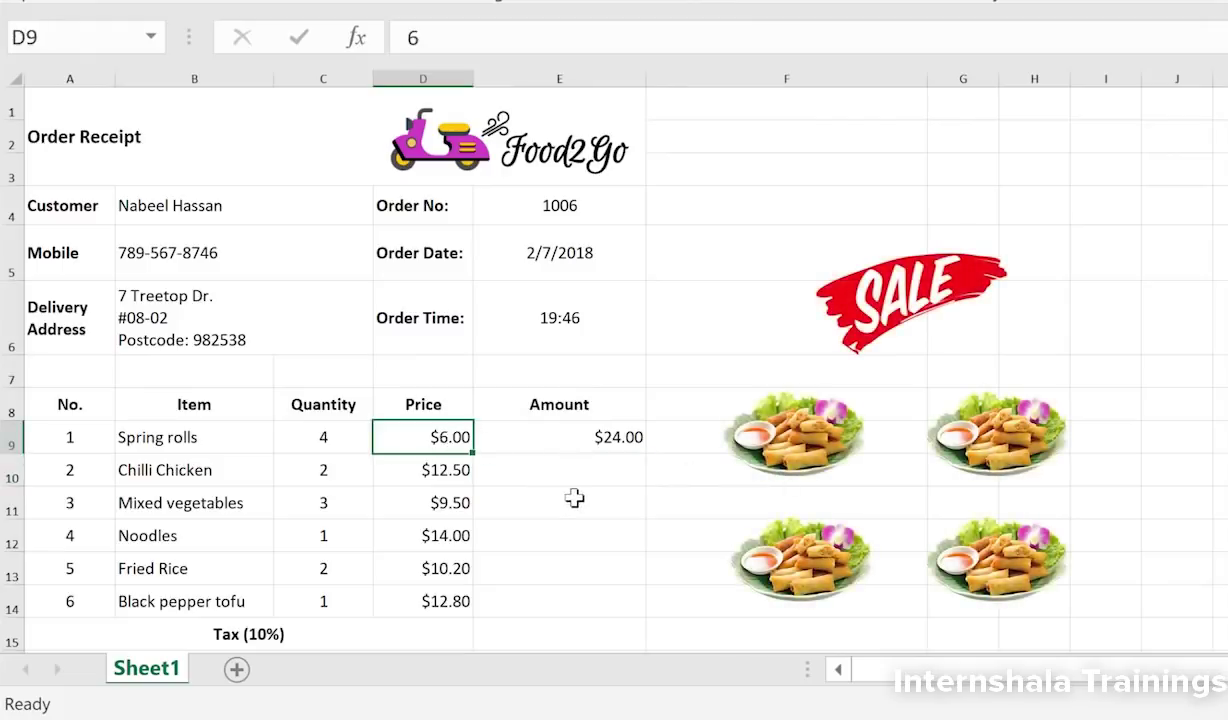
type("4")
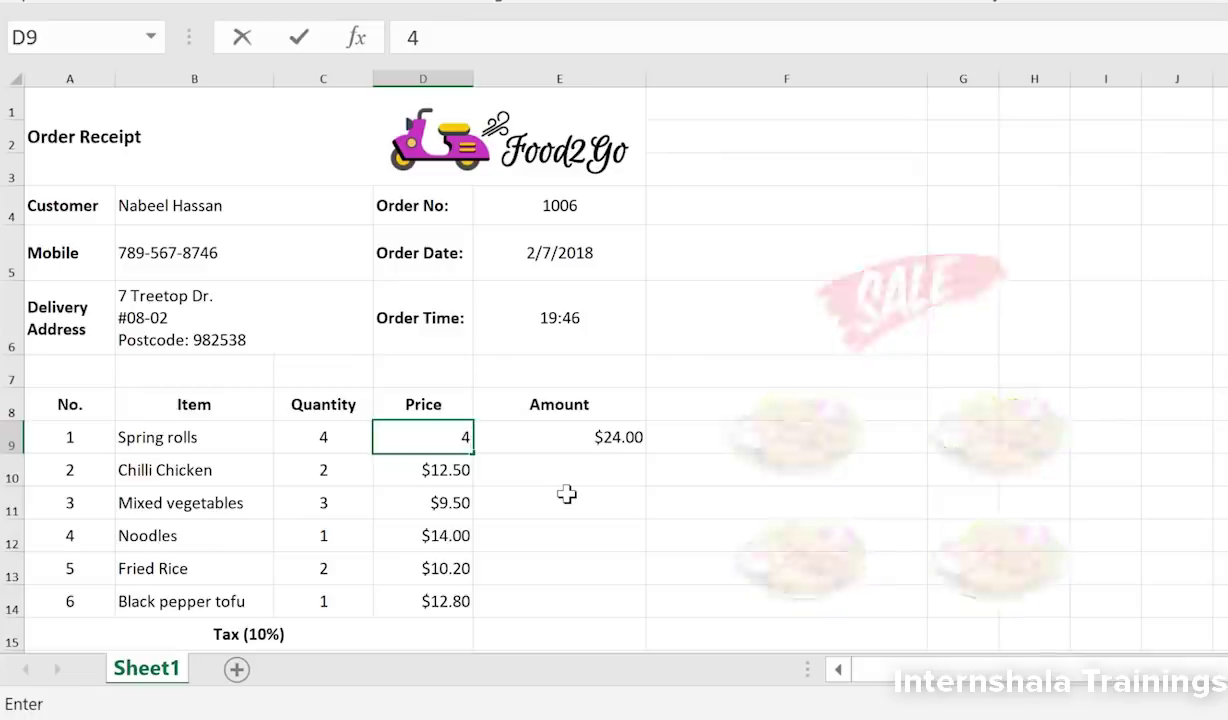
key("Return")
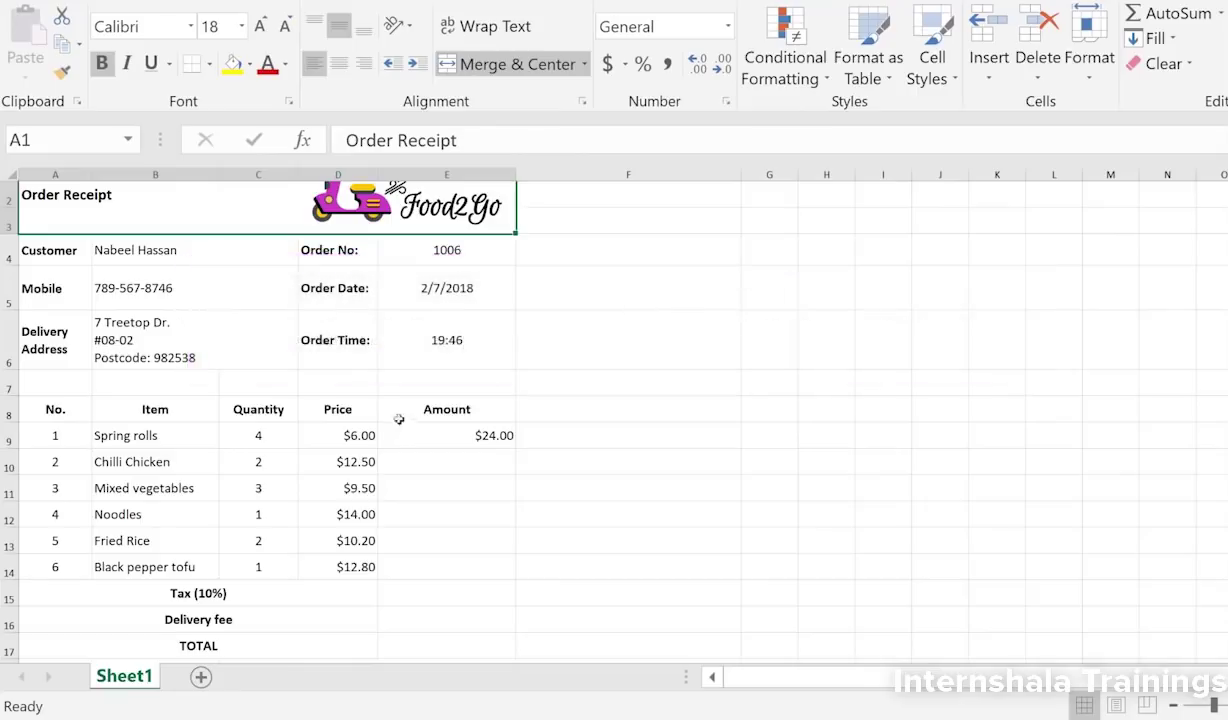
Copy the amount formula from cell E9, paste it into E13 for Fried Rice, and end copy mode.
left_click(425, 435)
right_click(425, 435)
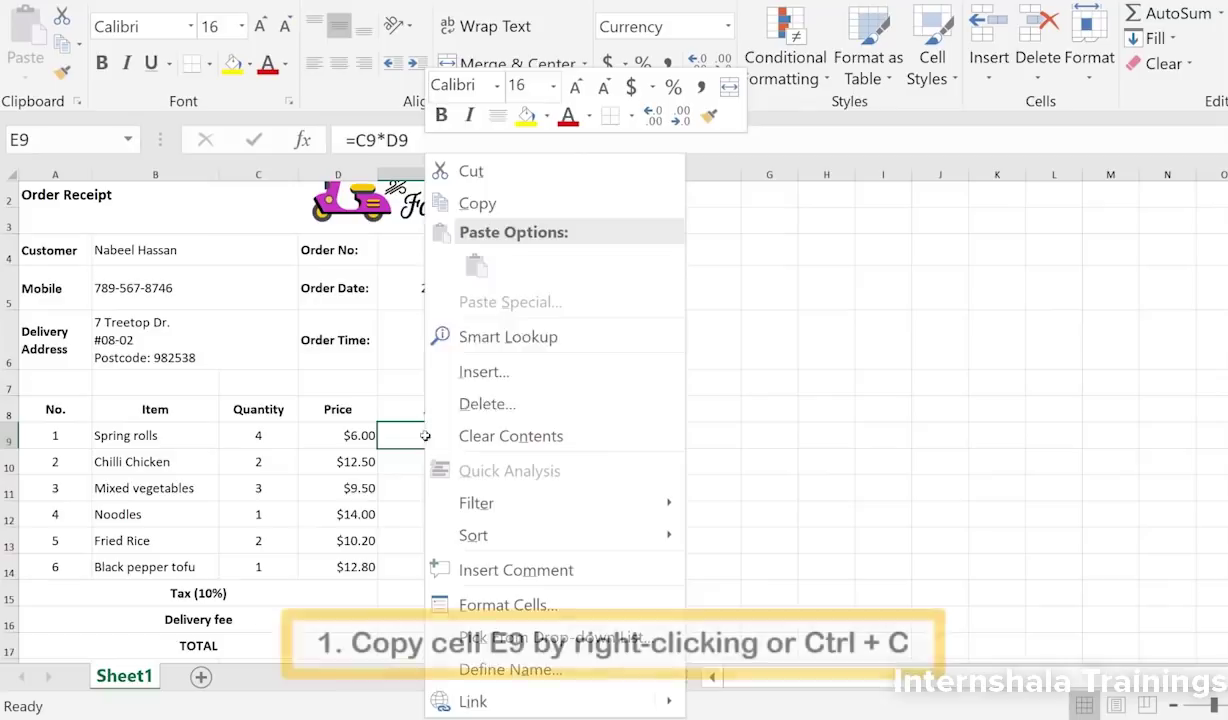
left_click(504, 200)
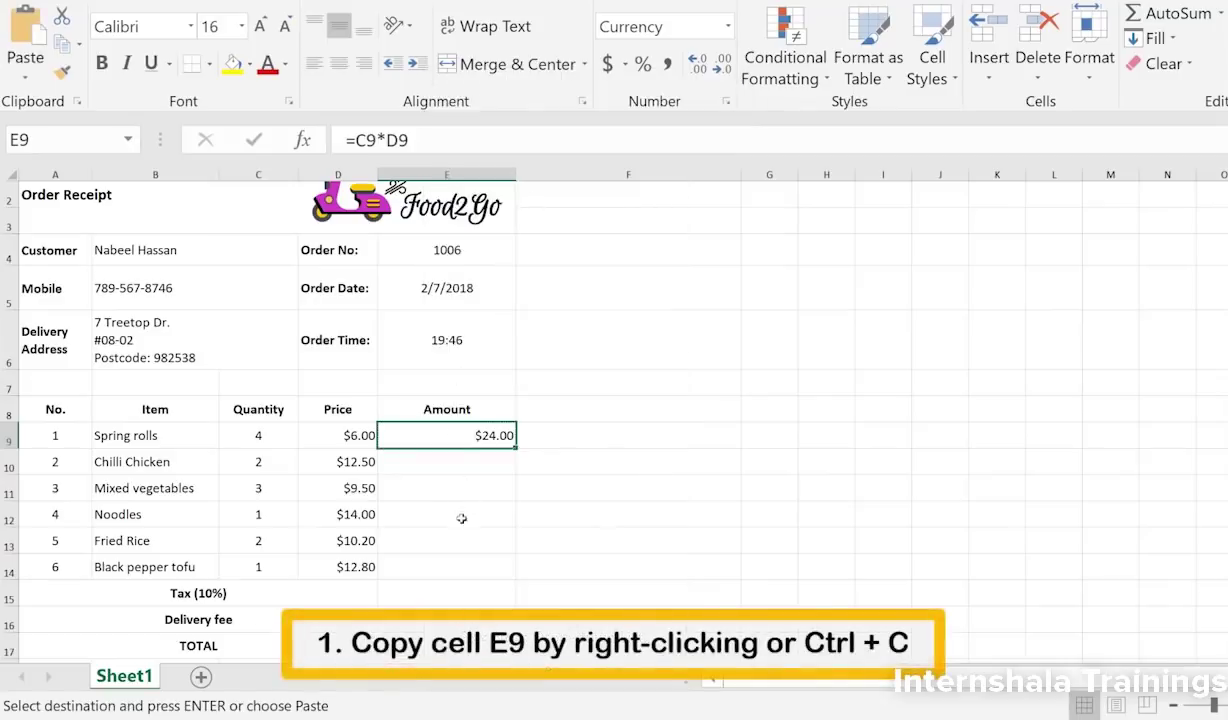
left_click(460, 537)
right_click(461, 536)
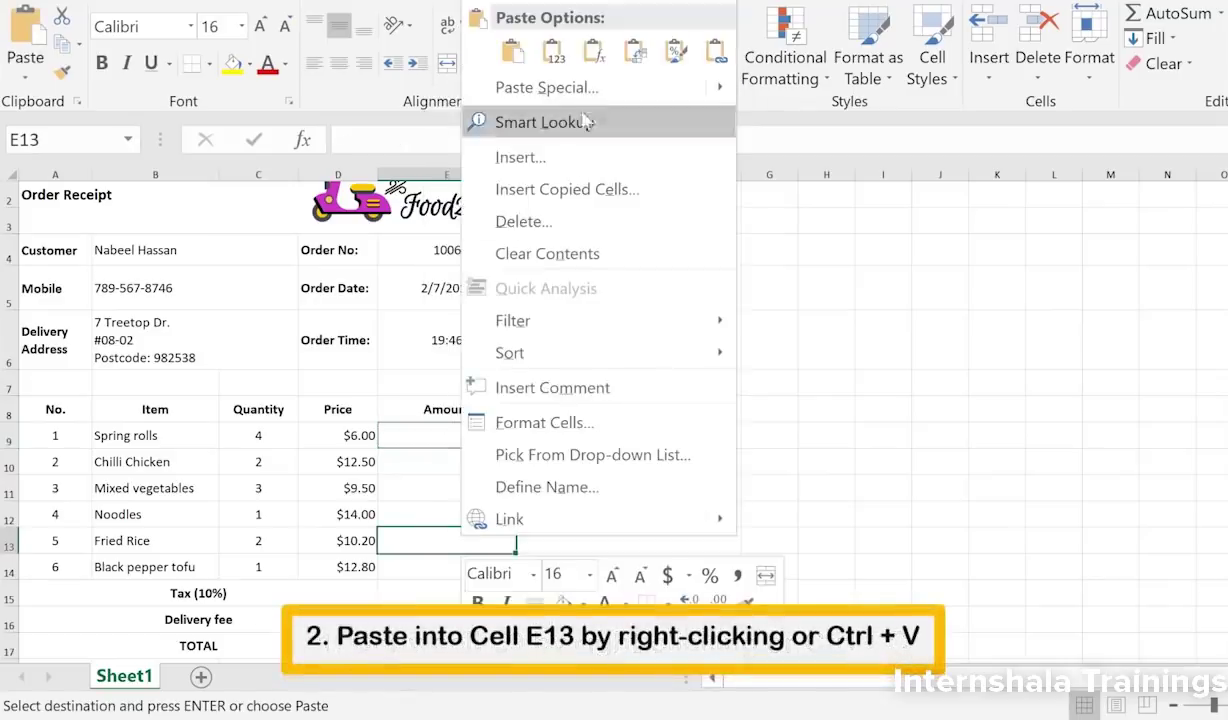
left_click(511, 50)
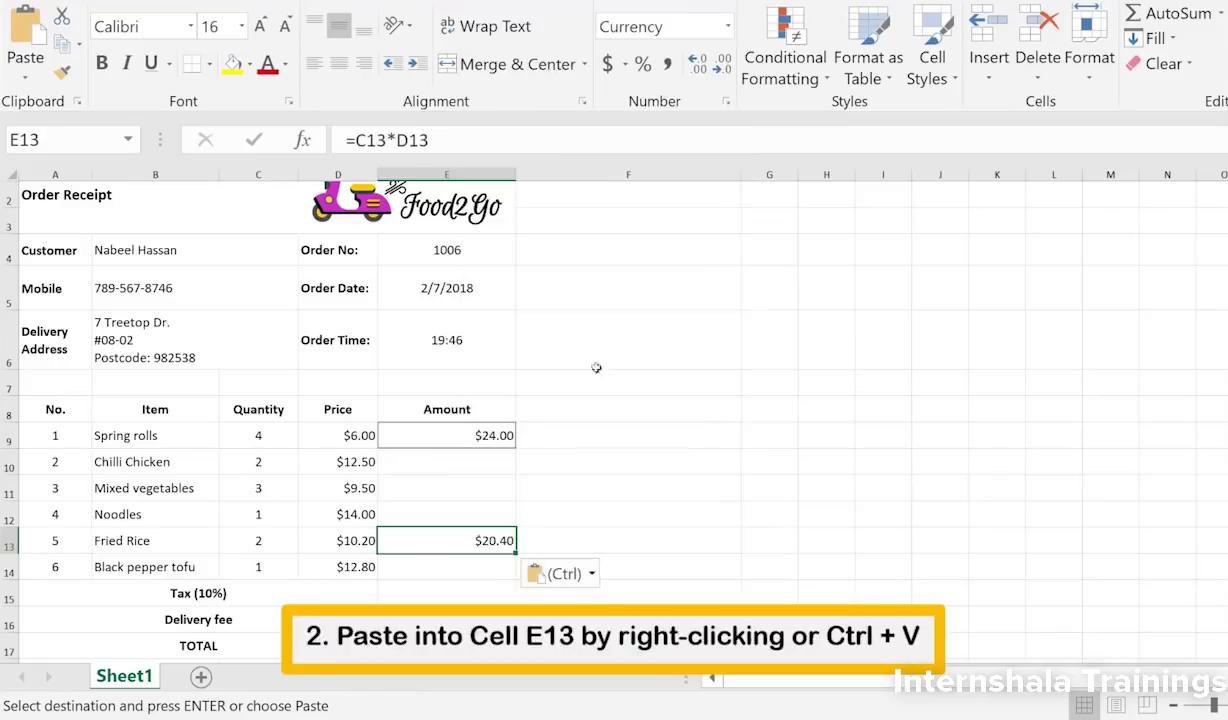
left_click(584, 538)
key("Escape")
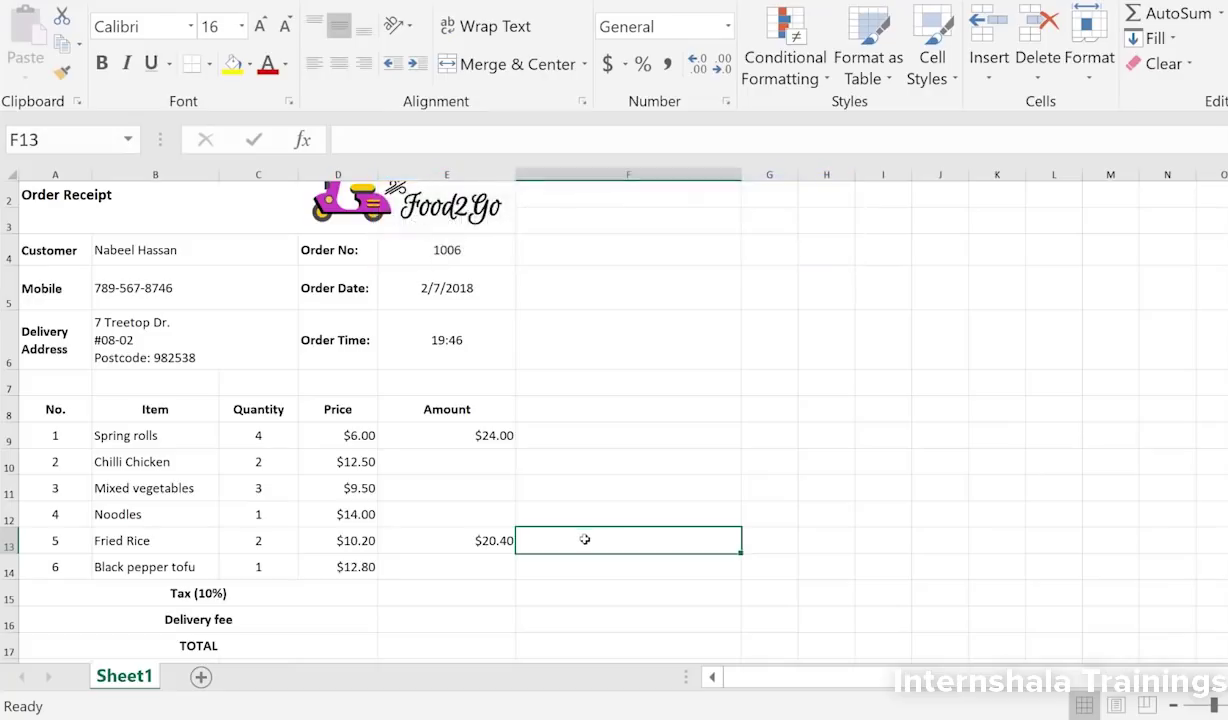
Fill the amount formula from E9 down through E14 and switch the sheet from formula view back to values.
left_click(482, 441)
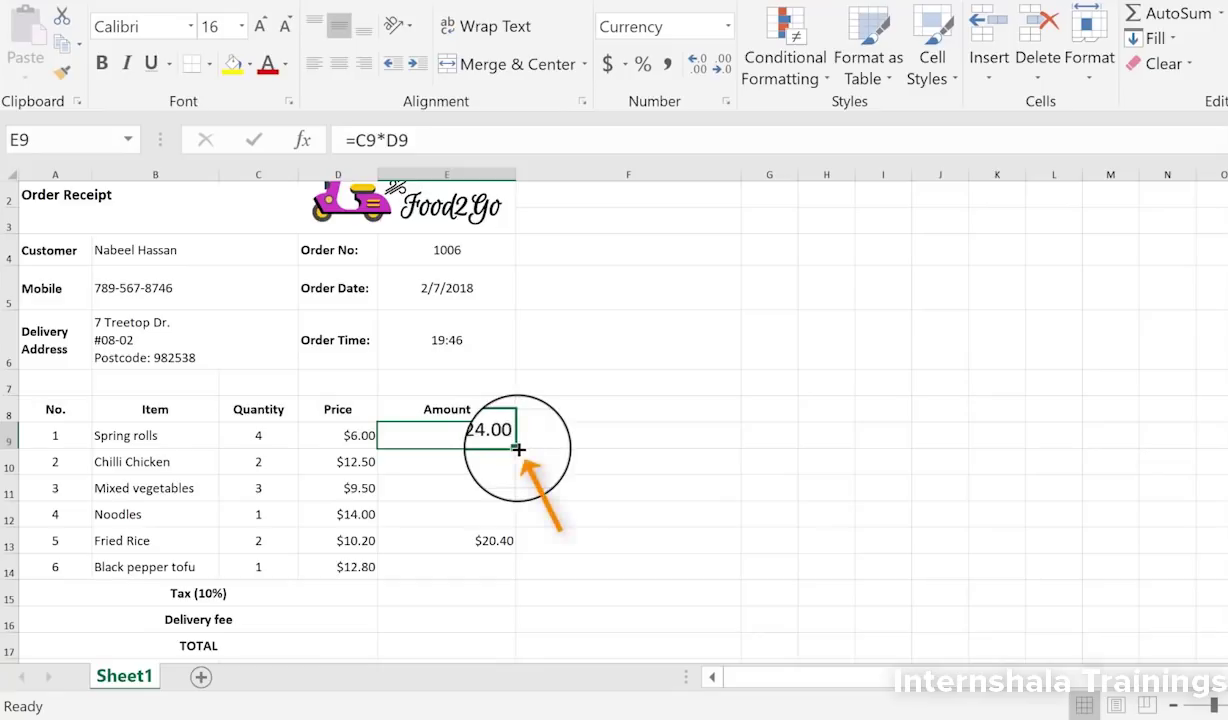
left_click_drag(517, 449, 510, 574)
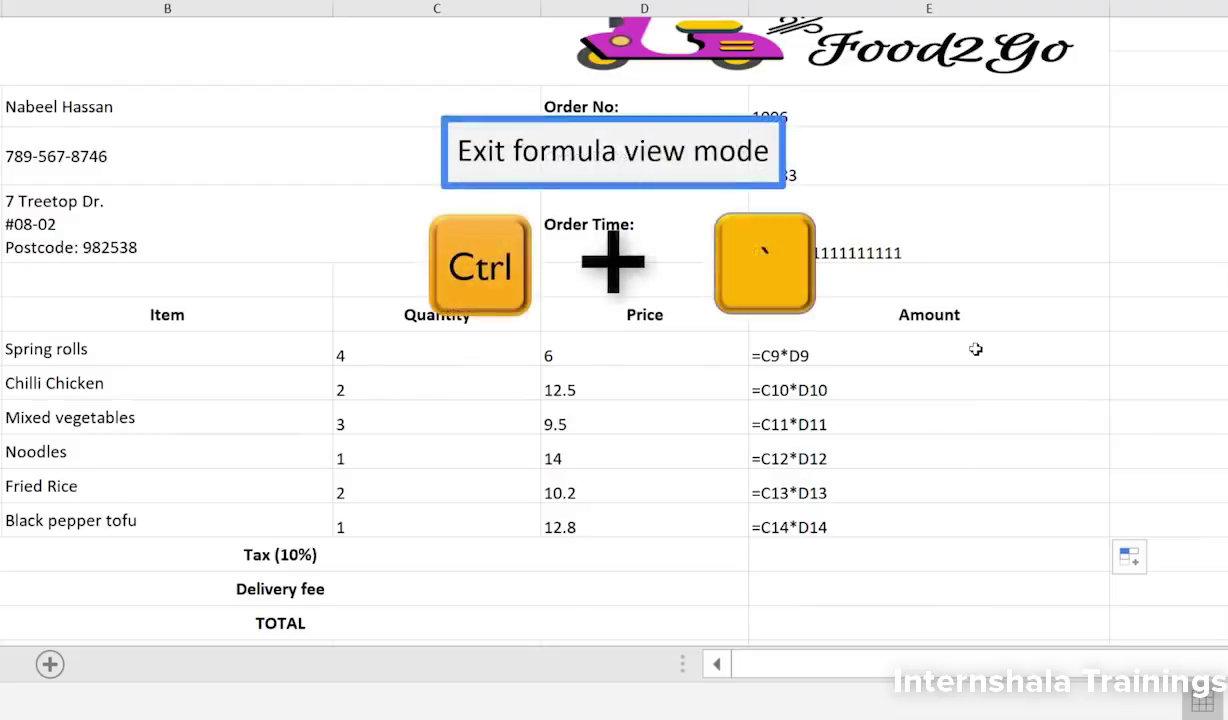
key("ctrl+grave")
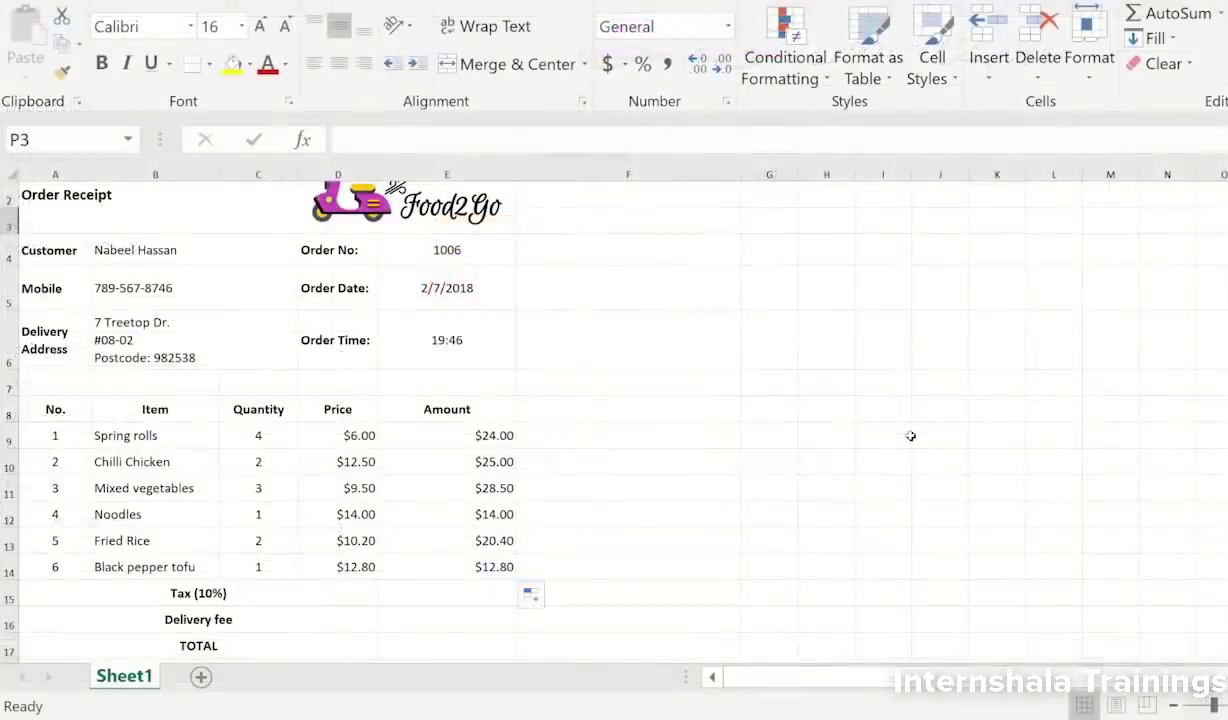